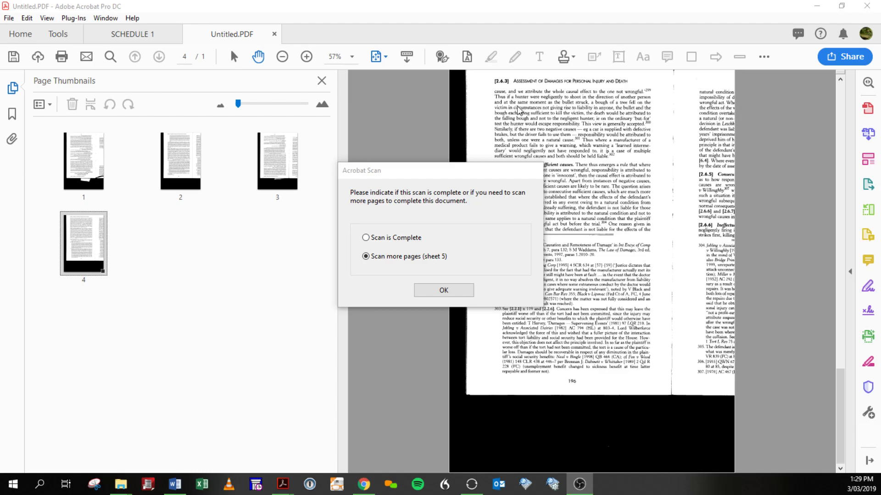
Step: Scan sheets 5 and 6 into the document and mark the scan as complete
left_click(450, 290)
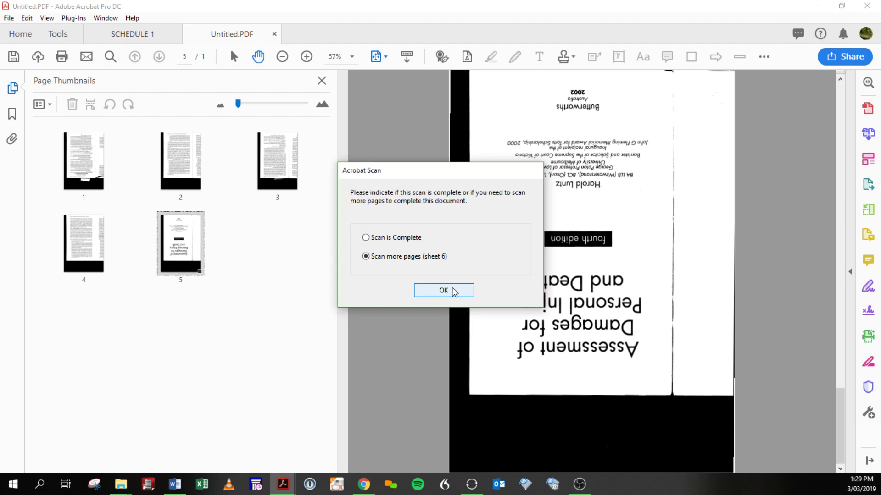
left_click(444, 290)
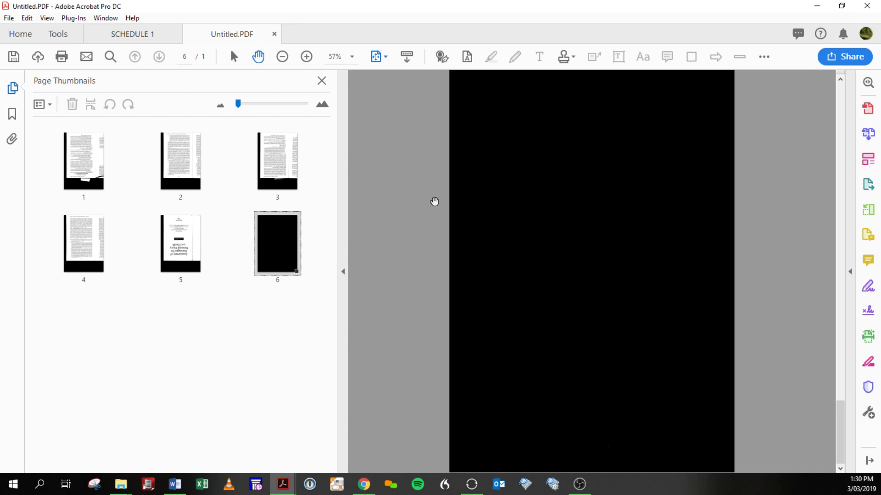
left_click(366, 238)
left_click(442, 291)
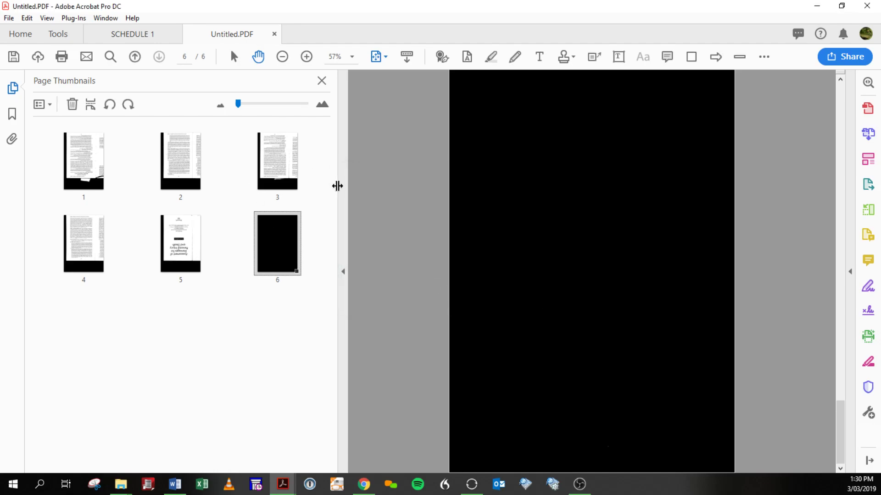
Step: Delete the all-black page 6 from the scanned document
left_click(280, 245)
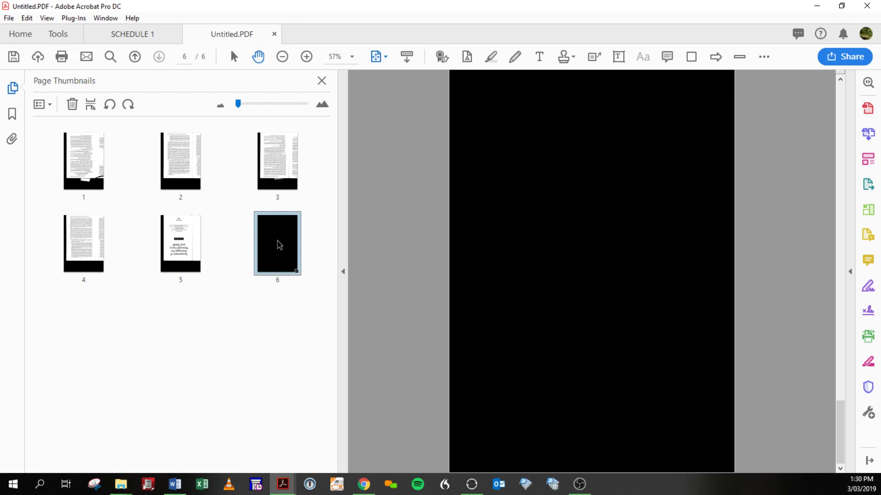
right_click(279, 245)
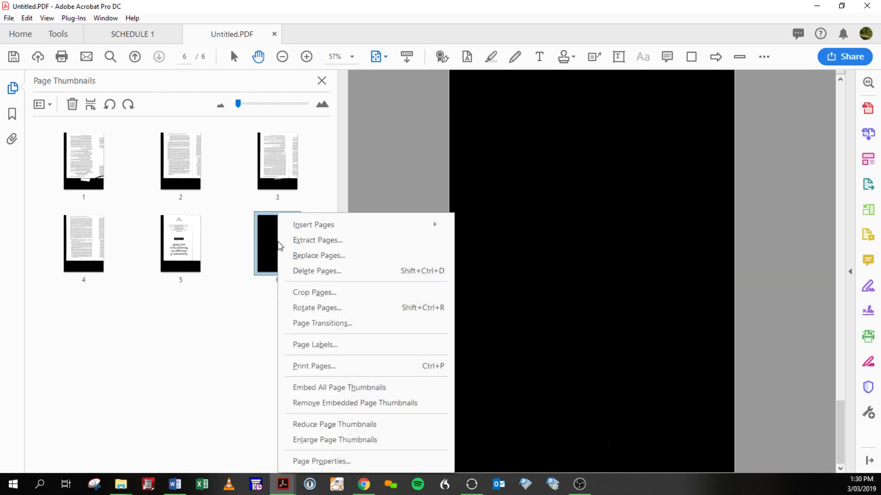
left_click(304, 270)
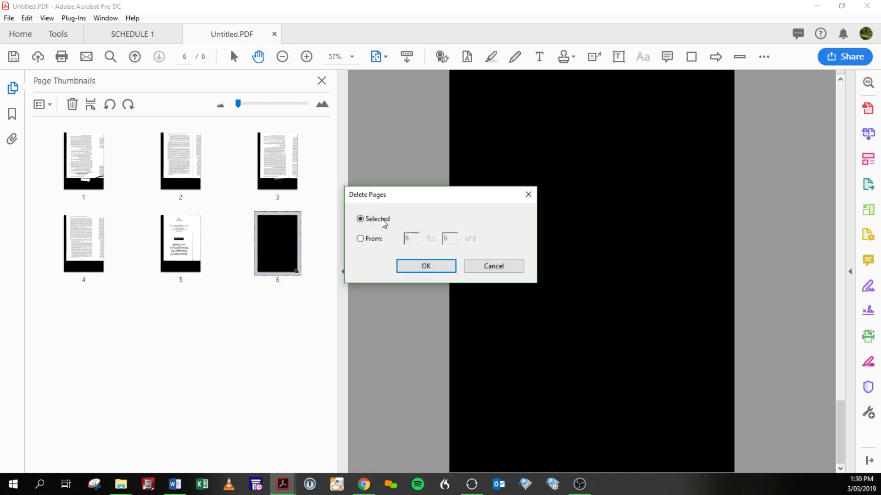
left_click(415, 271)
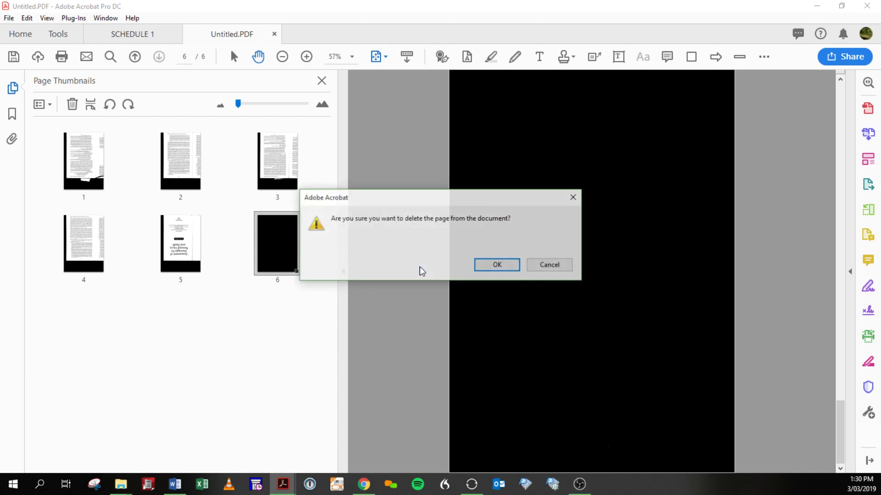
left_click(495, 265)
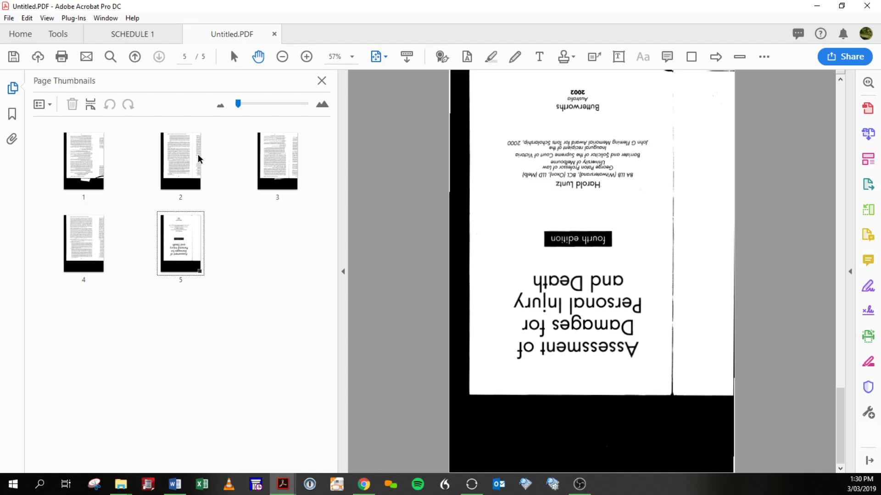
Step: Open the crop settings for all five selected pages and set the units to inches
left_click(90, 156)
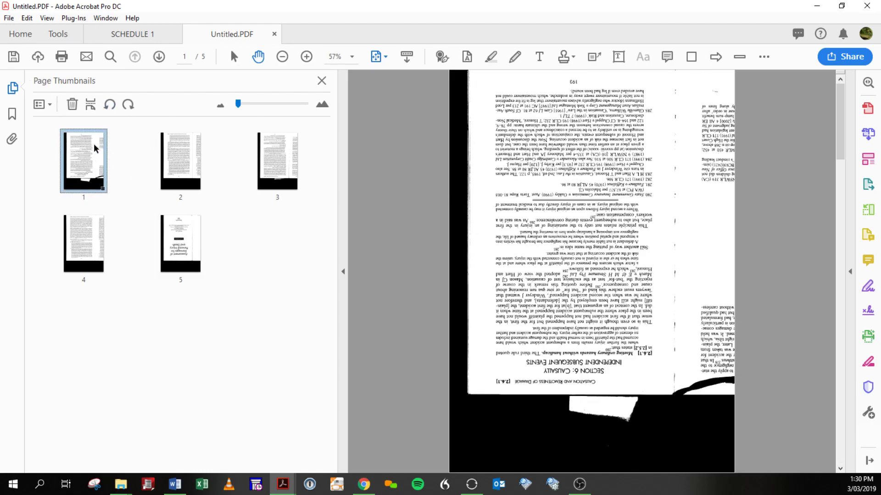
left_click(182, 255, "shift")
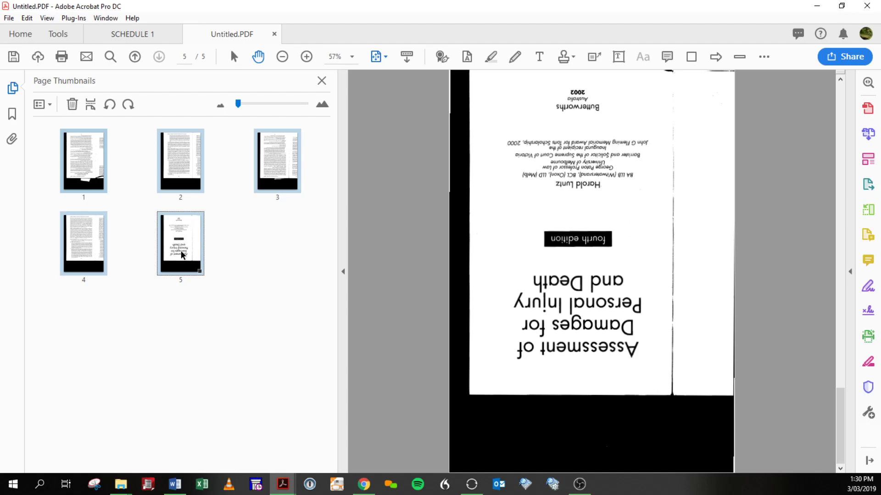
right_click(181, 253)
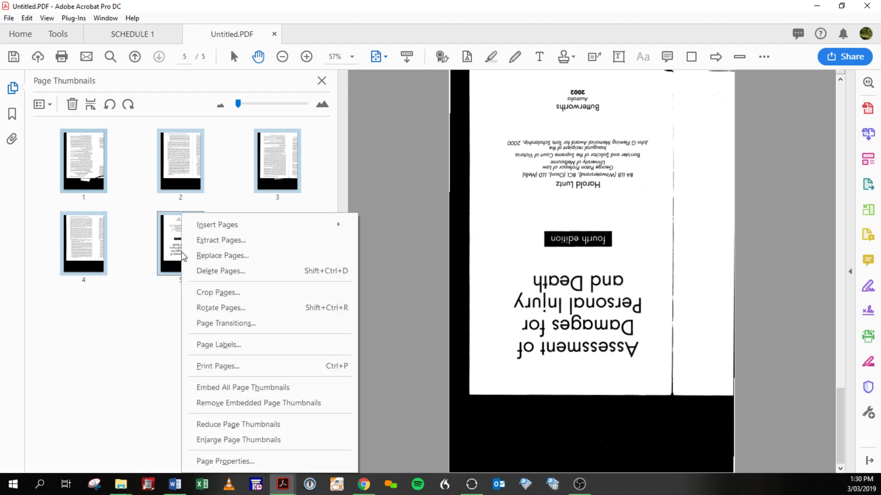
left_click(207, 292)
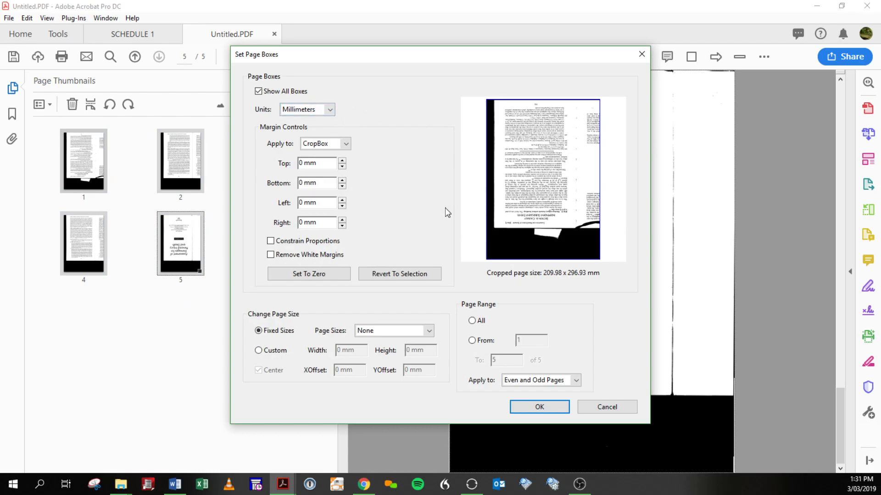
left_click(330, 111)
key("Escape")
key("Up")
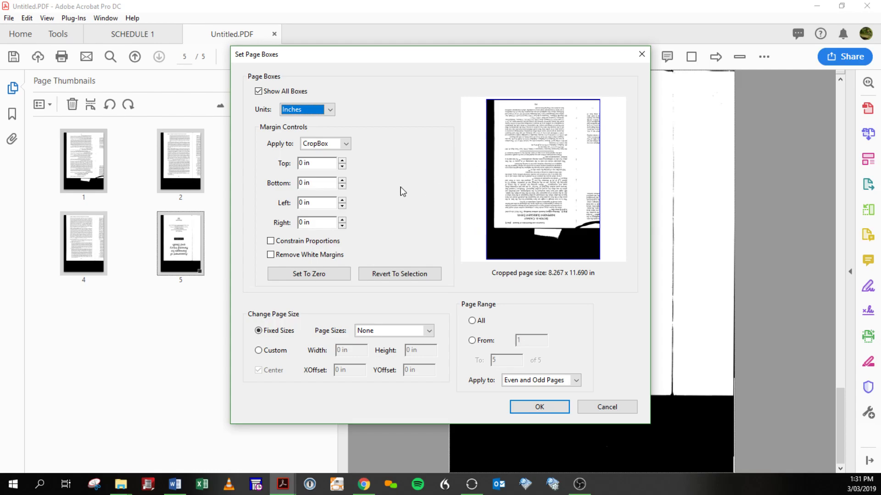
Step: Set the bottom crop margin to 2.25 in to cut off the black area below the text
left_click(342, 181)
left_click(341, 180)
left_click(341, 180)
left_click(342, 181)
left_click(341, 180)
left_click(342, 180)
left_click(342, 180)
left_click(341, 180)
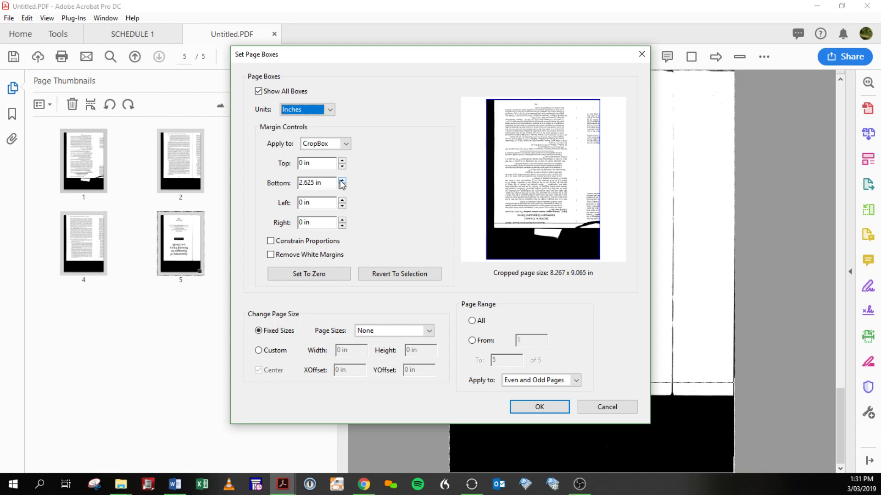
left_click(342, 186)
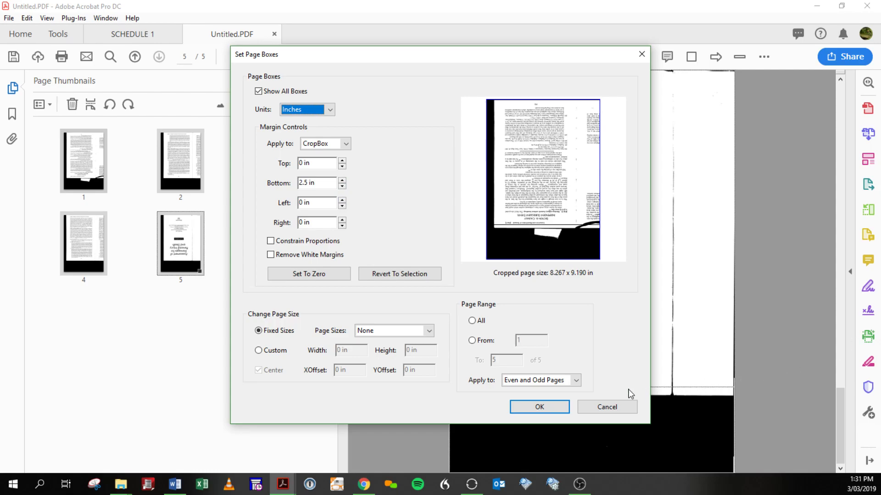
left_click(342, 186)
left_click(341, 186)
left_click(342, 186)
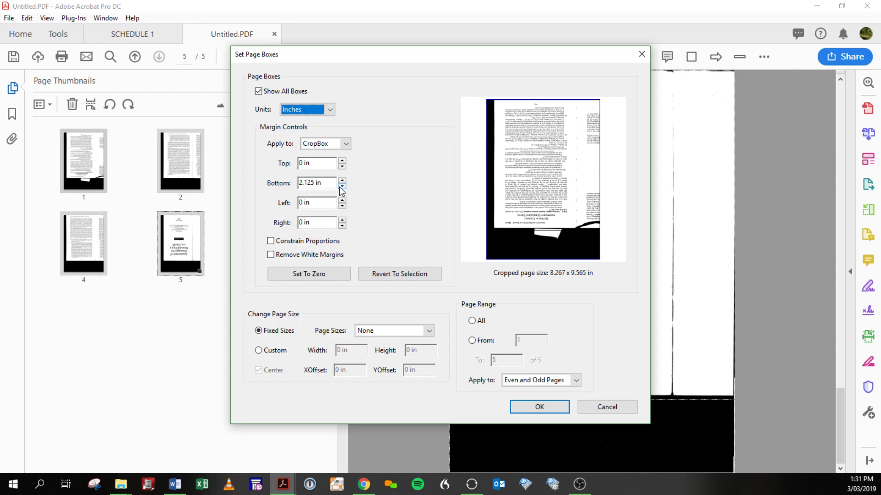
left_click(341, 180)
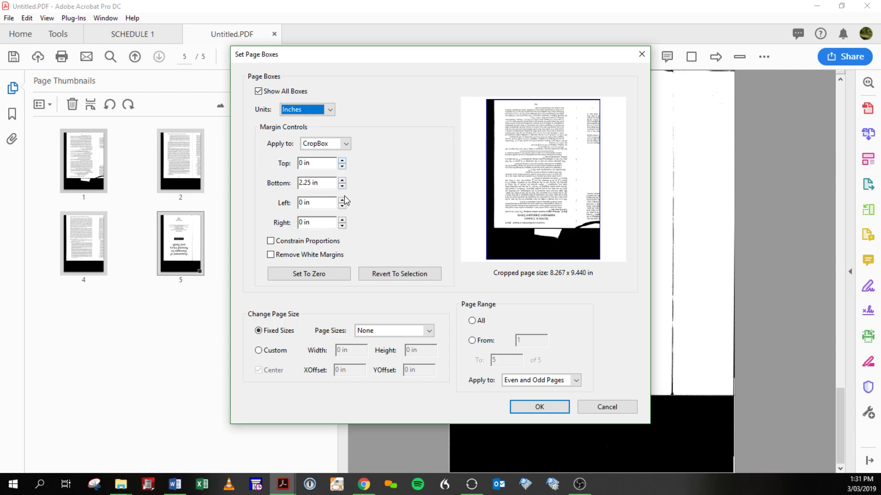
Step: Set the left crop margin to 0.5 in
left_click(341, 200)
left_click(342, 200)
left_click(342, 200)
left_click(342, 200)
left_click(342, 200)
left_click(342, 200)
left_click(342, 205)
left_click(341, 206)
Step: Set the right crop margin to 1.5 in and apply the crop to all pages
left_click(343, 220)
left_click(343, 219)
left_click(342, 220)
left_click(342, 220)
left_click(342, 220)
left_click(342, 220)
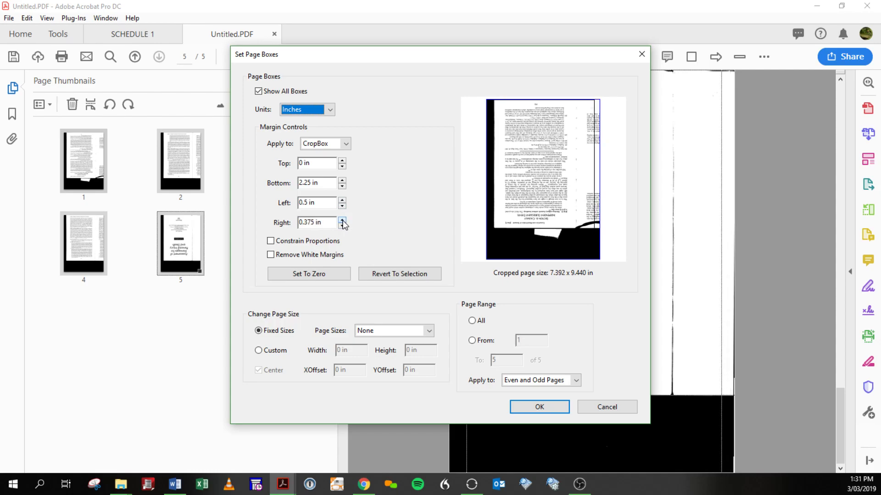
left_click(342, 220)
left_click(342, 220)
left_click(342, 220)
left_click(342, 220)
left_click(342, 220)
left_click(342, 219)
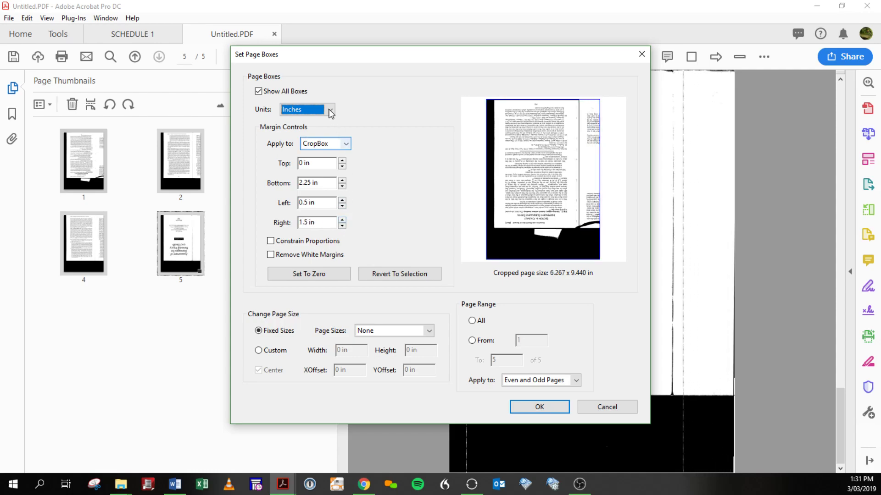
left_click(472, 321)
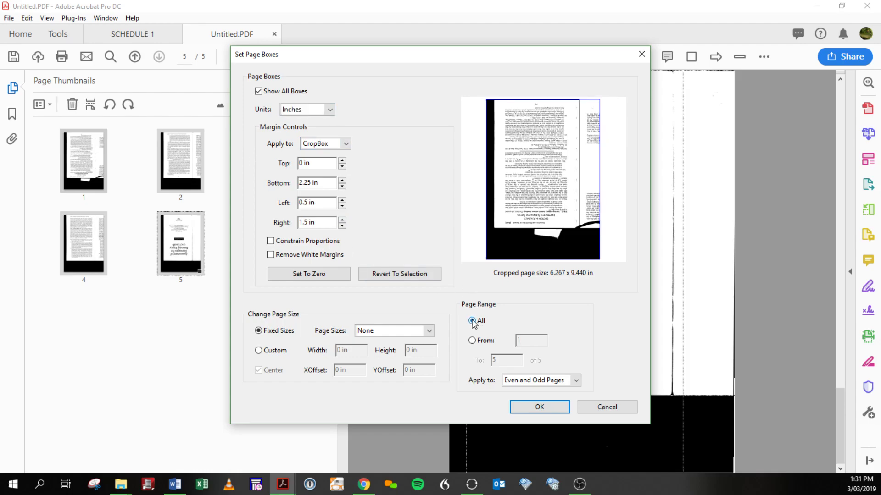
left_click(540, 408)
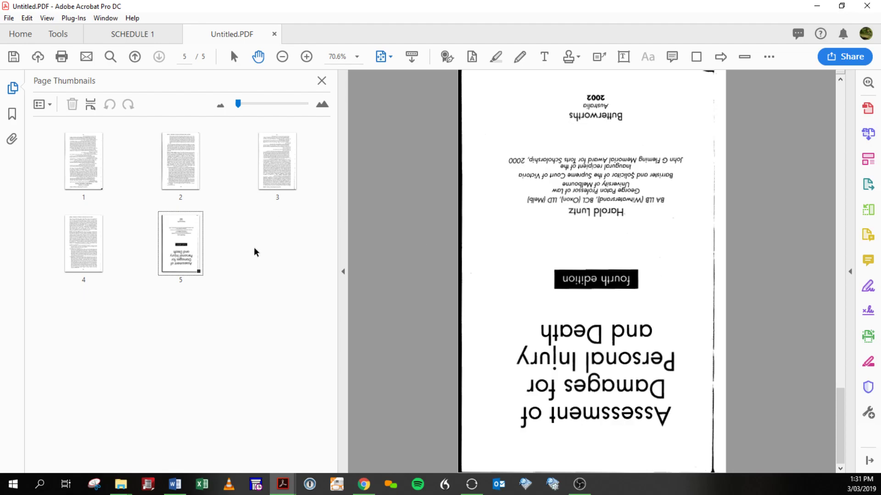
right_click(182, 245)
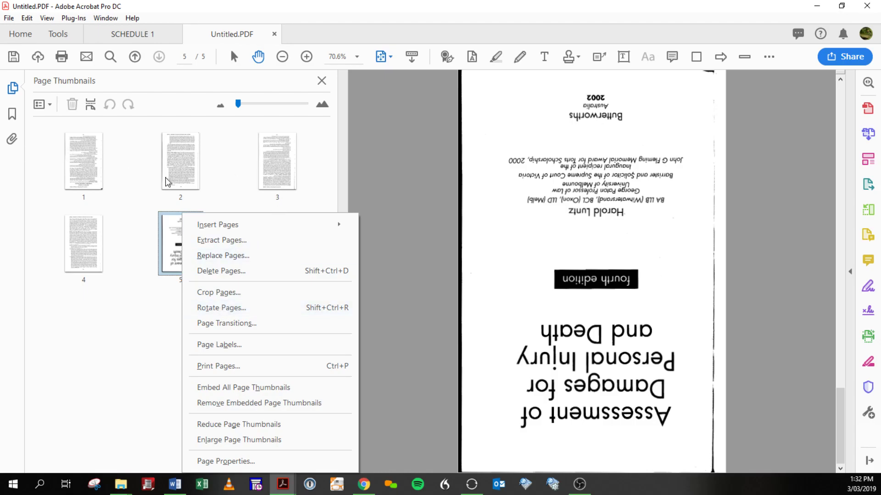
left_click(230, 178)
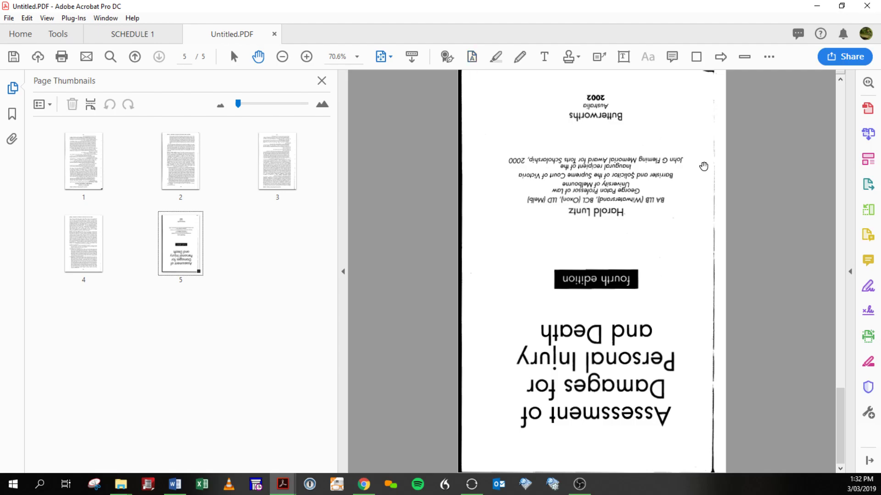
Step: Search the available tools for OCR and clear the search
left_click(850, 272)
left_click(795, 89)
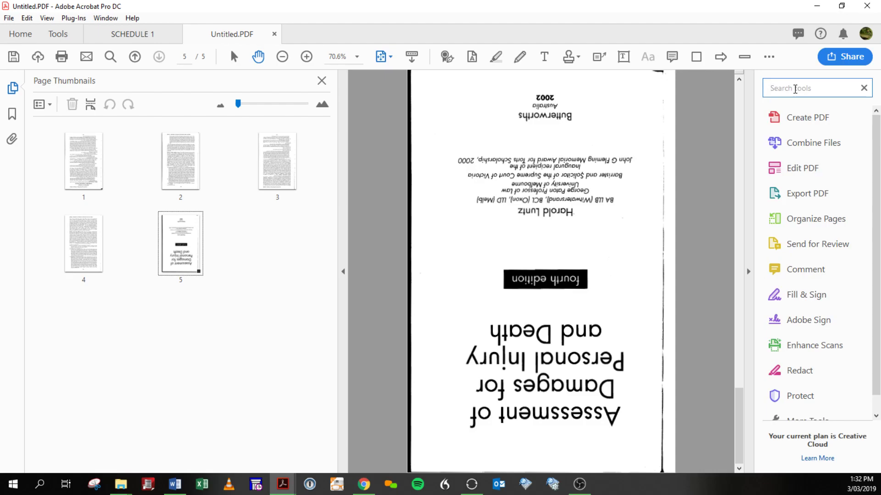
type("o")
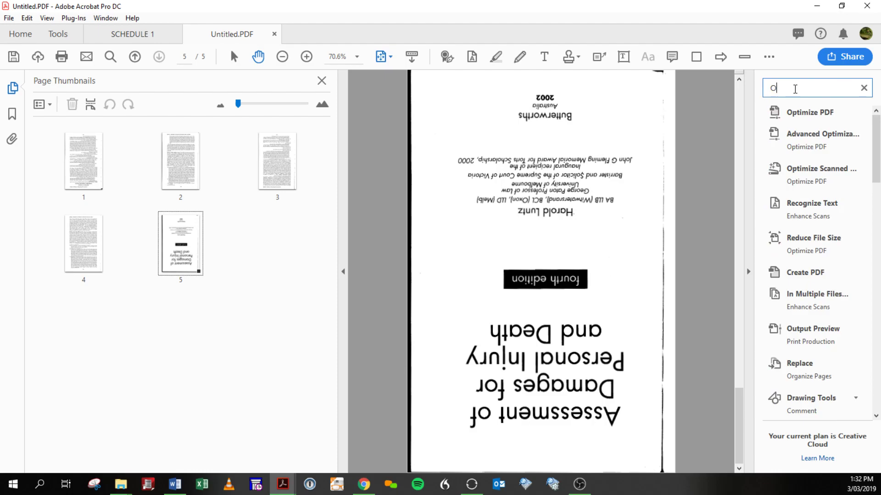
type("CR")
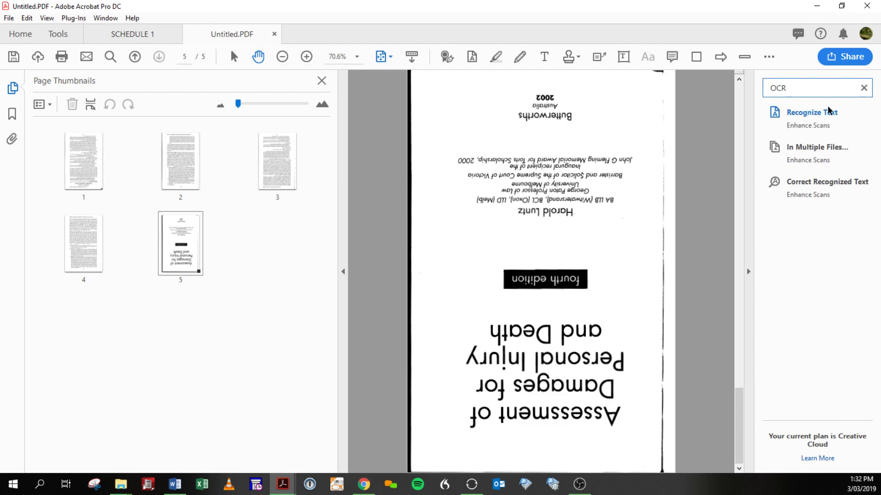
left_click(863, 87)
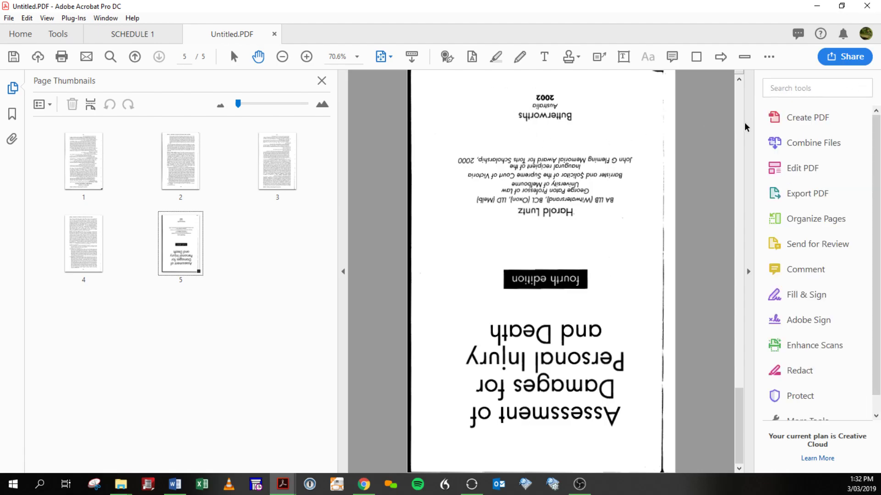
left_click(747, 272)
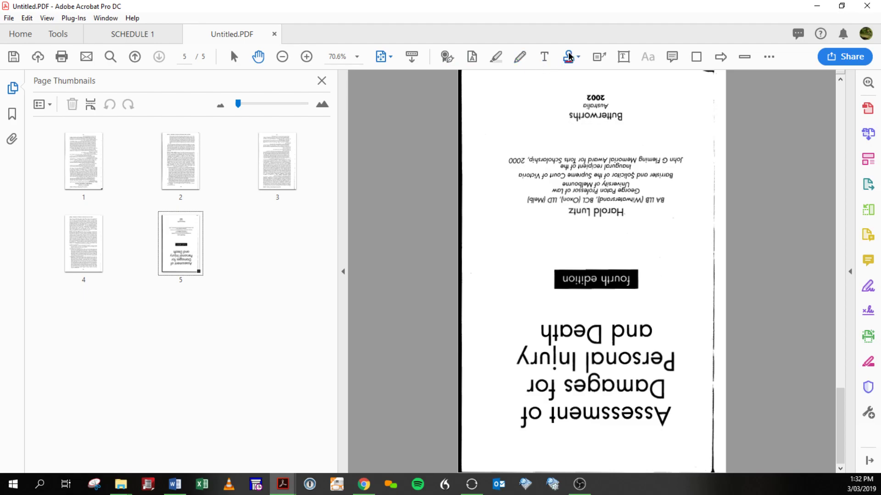
Step: Run text recognition on all pages with downsampling set to 600 dpi, and display the title page on page 5
left_click(473, 59)
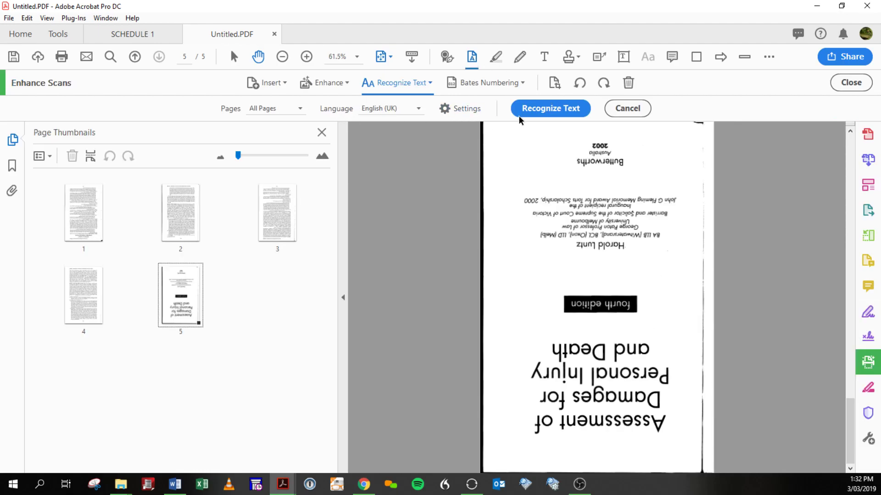
left_click(477, 111)
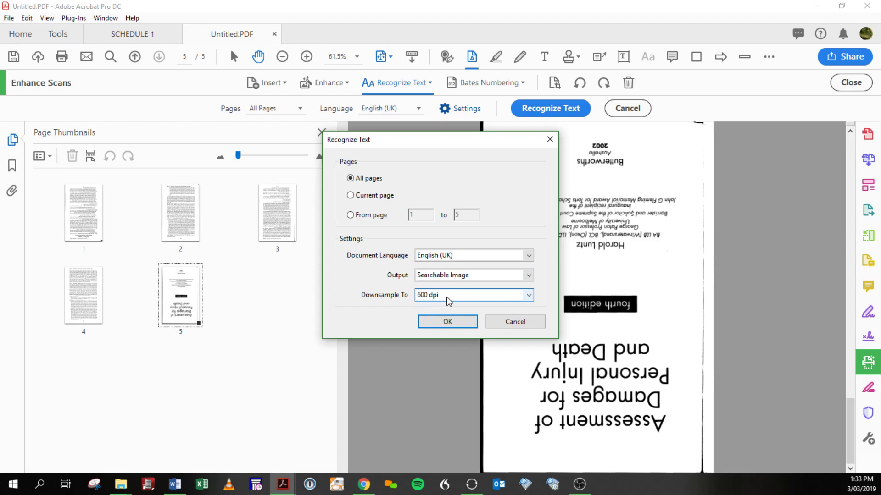
left_click(530, 296)
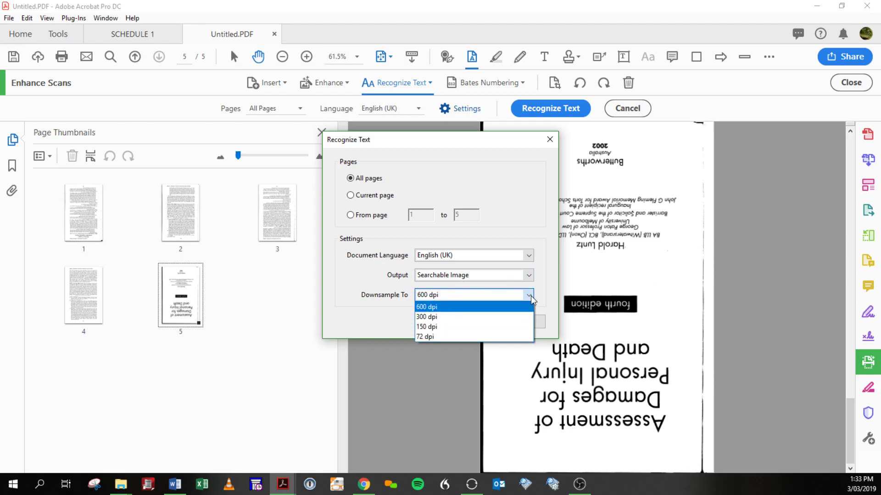
left_click(398, 305)
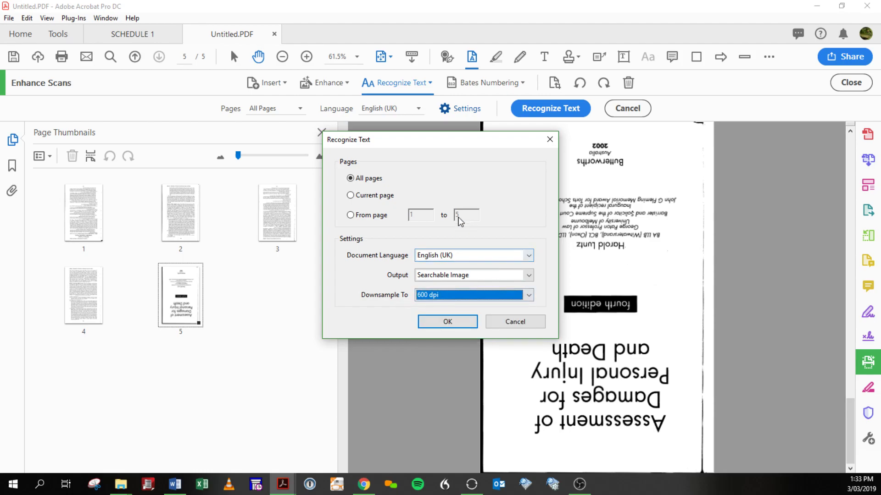
left_click(453, 326)
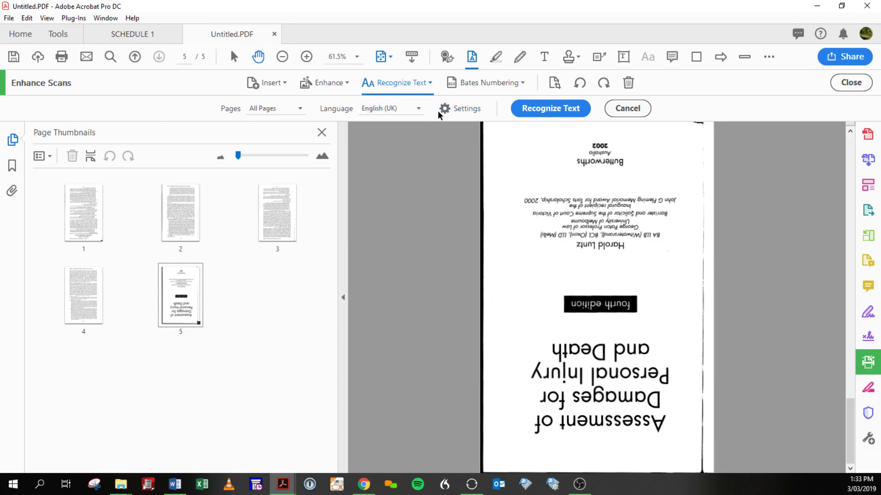
left_click(524, 109)
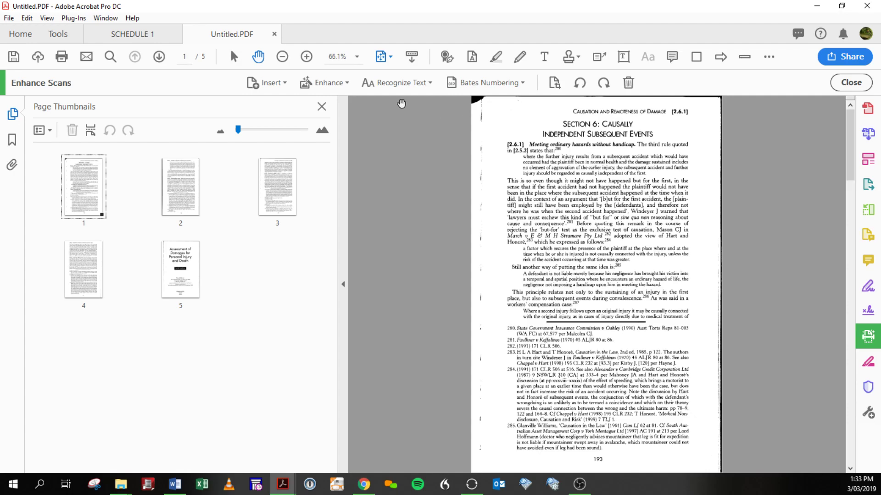
left_click(190, 256)
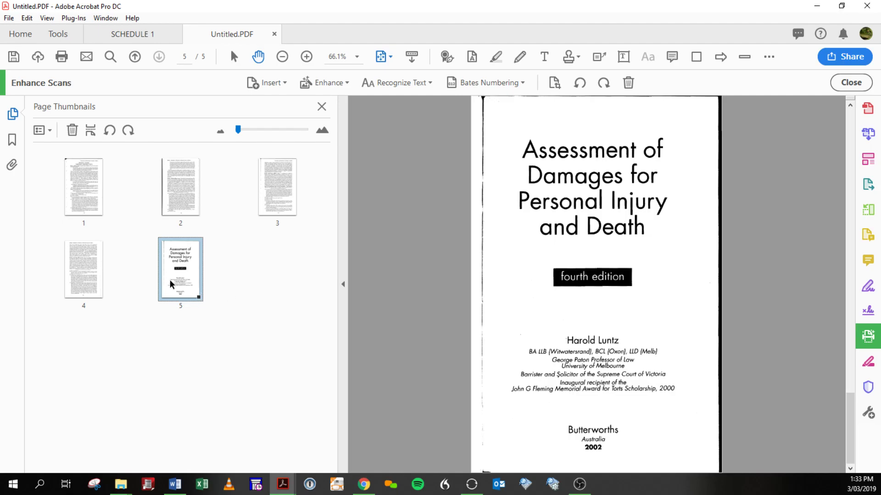
Step: Move the title page from page 5 to the front of the document, and review the reordered pages
left_click_drag(183, 277, 58, 191)
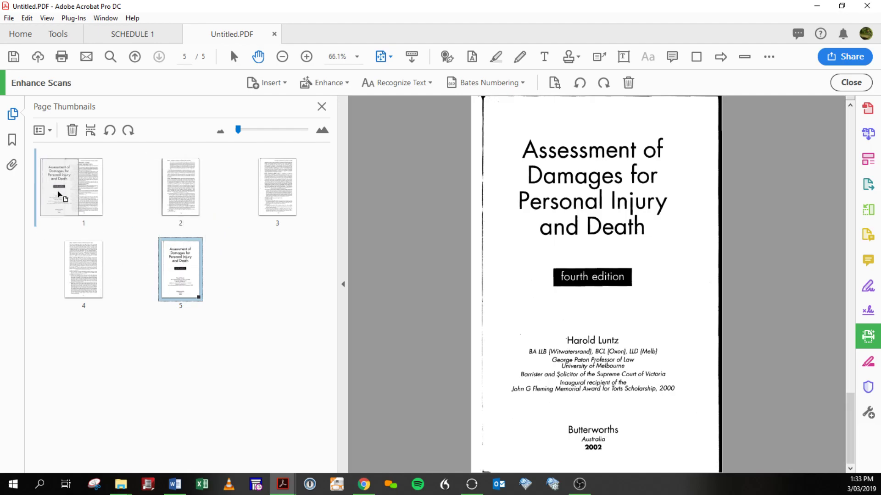
left_click(181, 188)
left_click(276, 189)
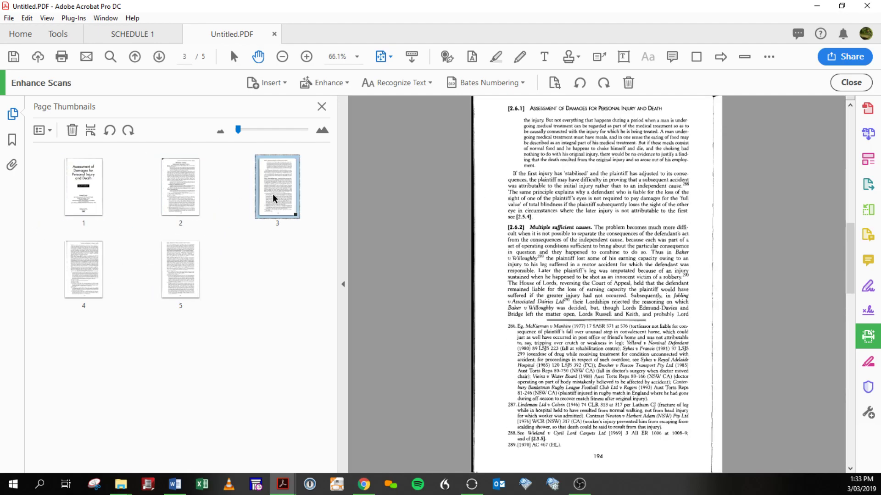
left_click(77, 208)
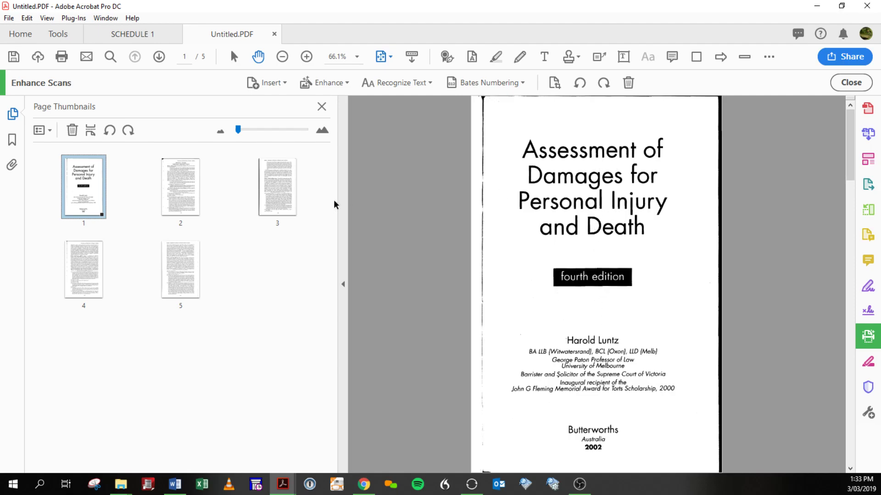
left_click(189, 193)
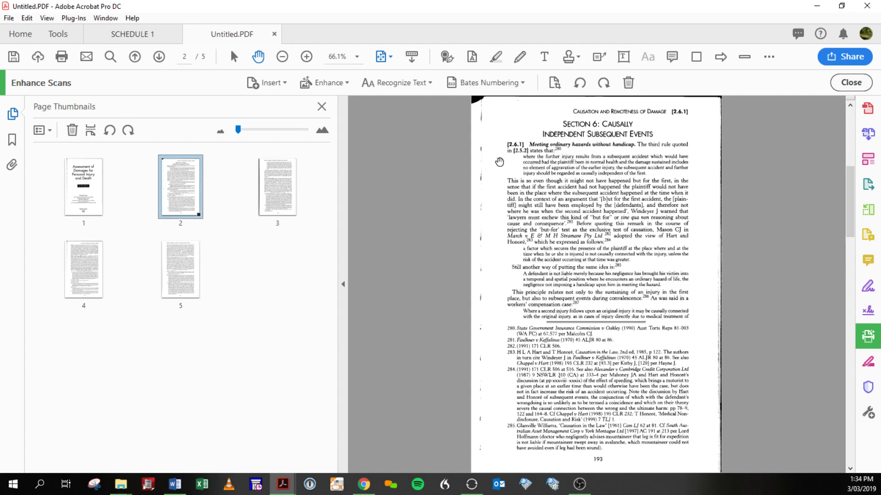
Step: Save the PDF in the 2019 CPD on PDFs folder as "Luntz 2.6.1 Causally Independent Subsequent Events"
left_click(10, 18)
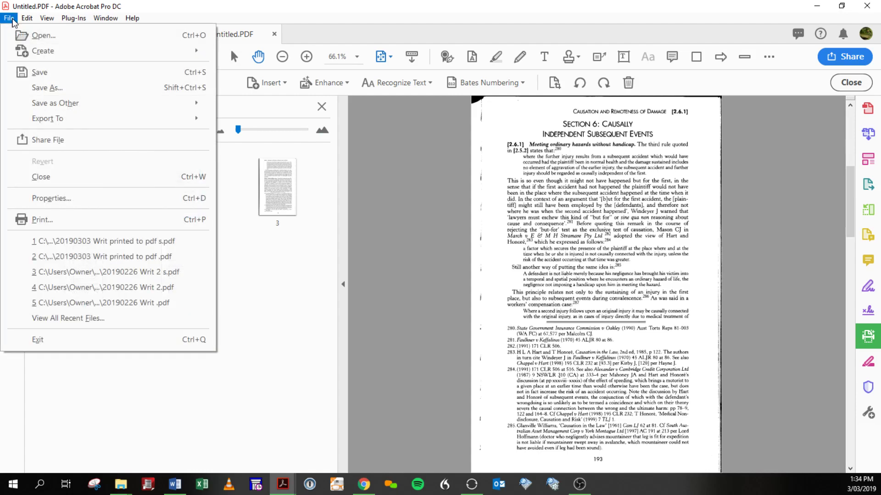
left_click(42, 87)
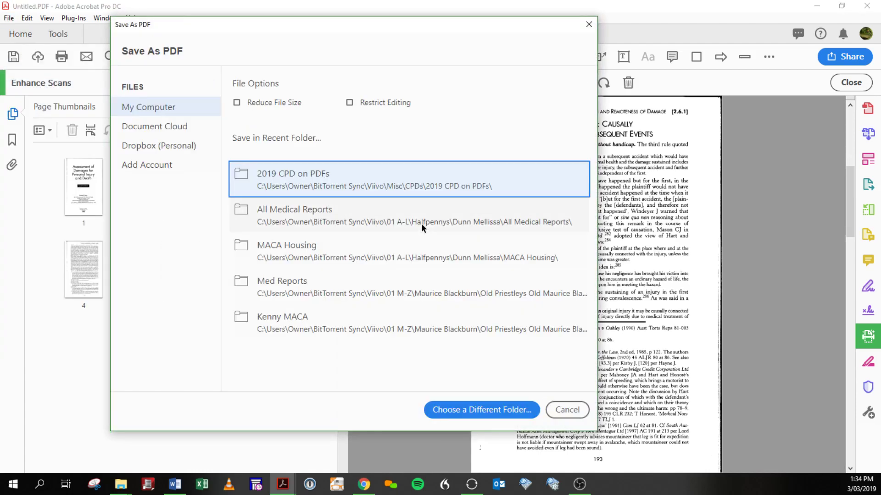
left_click(398, 189)
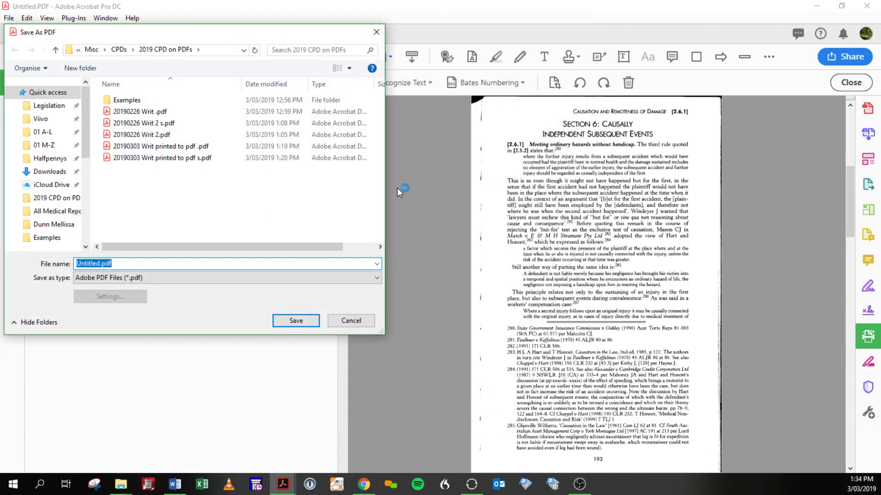
type("Luntz 2.6.1 Causal")
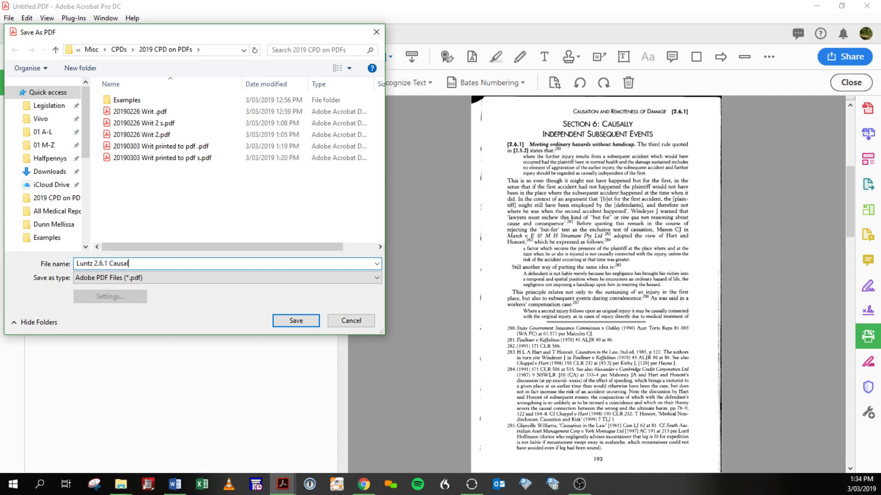
type("ly Independent Subsequent Events")
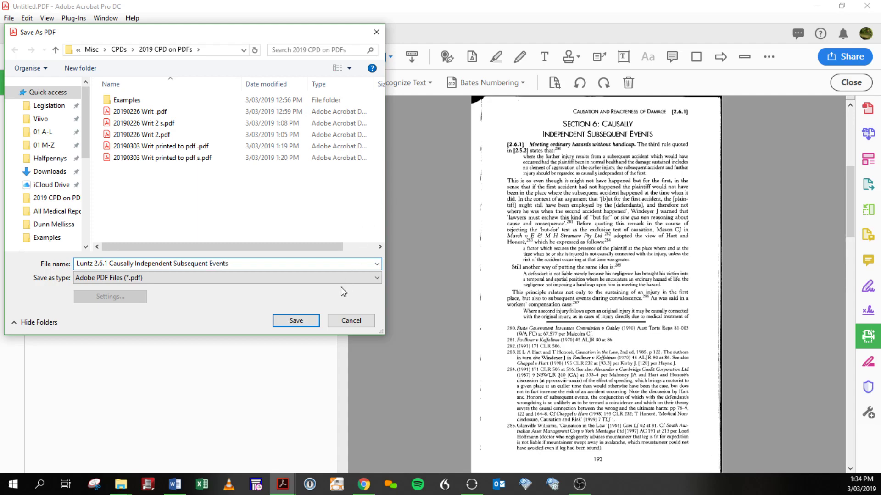
left_click(314, 328)
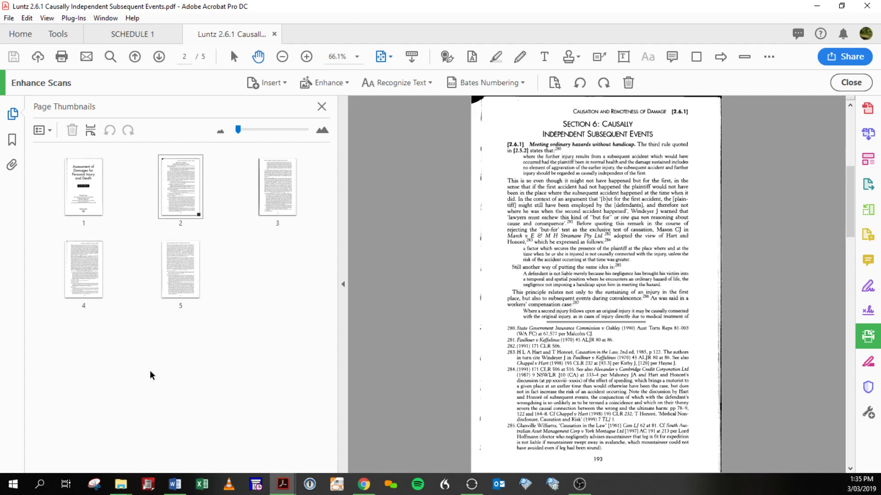
Step: Search the computer for "Luntz", limit the results to documents and look through the matching files
left_click(41, 485)
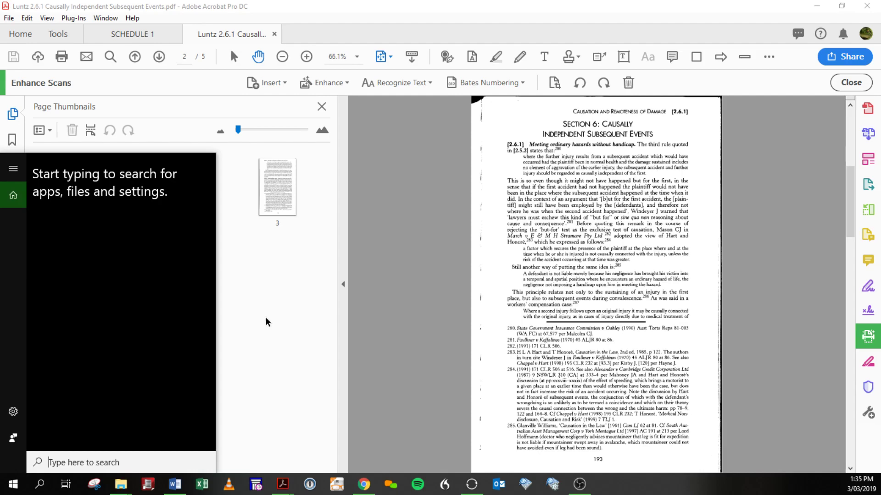
type("L")
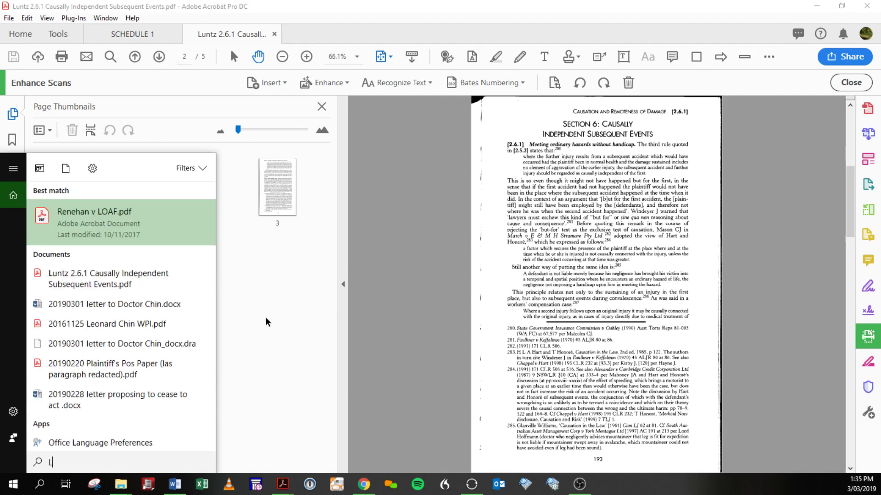
type("untz")
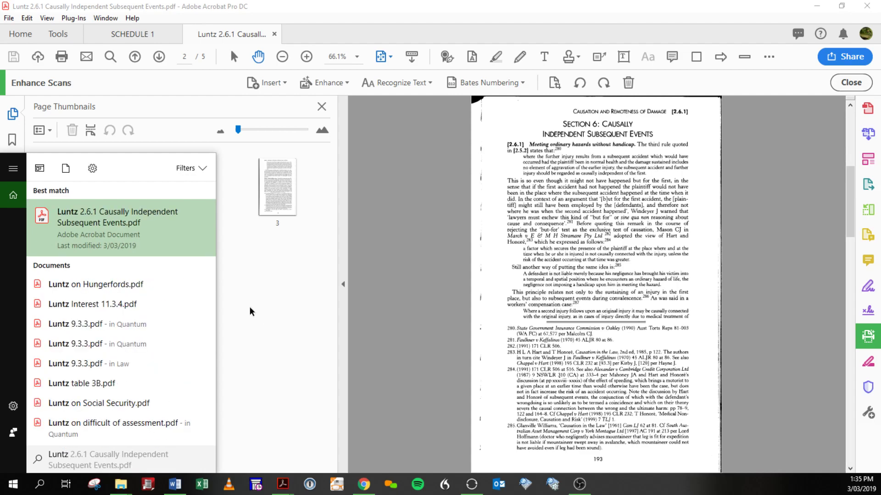
left_click(65, 170)
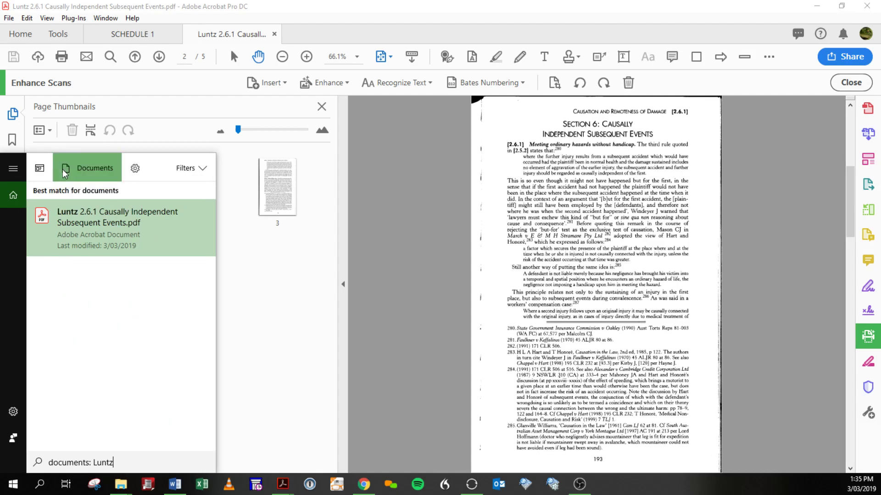
left_click_drag(211, 241, 211, 278)
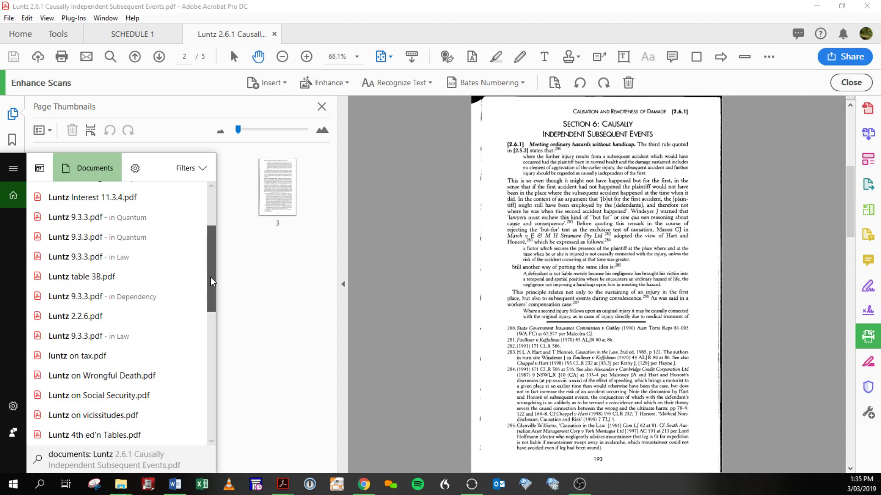
left_click_drag(211, 277, 239, 221)
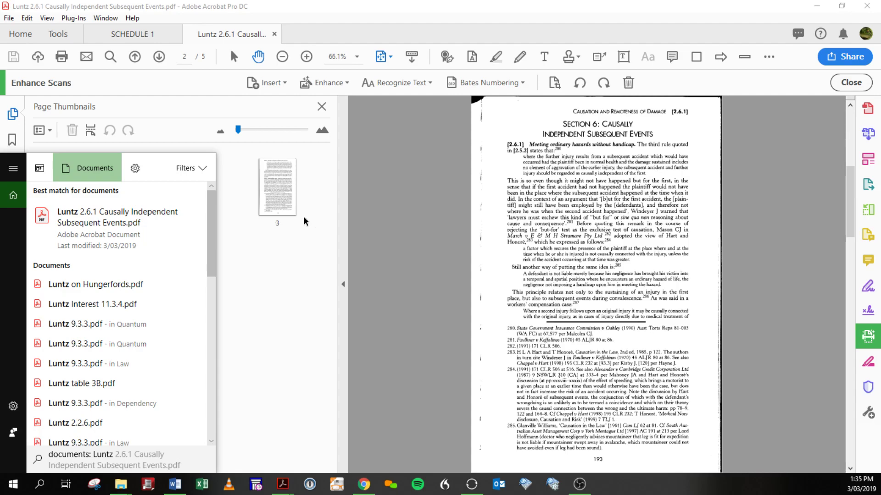